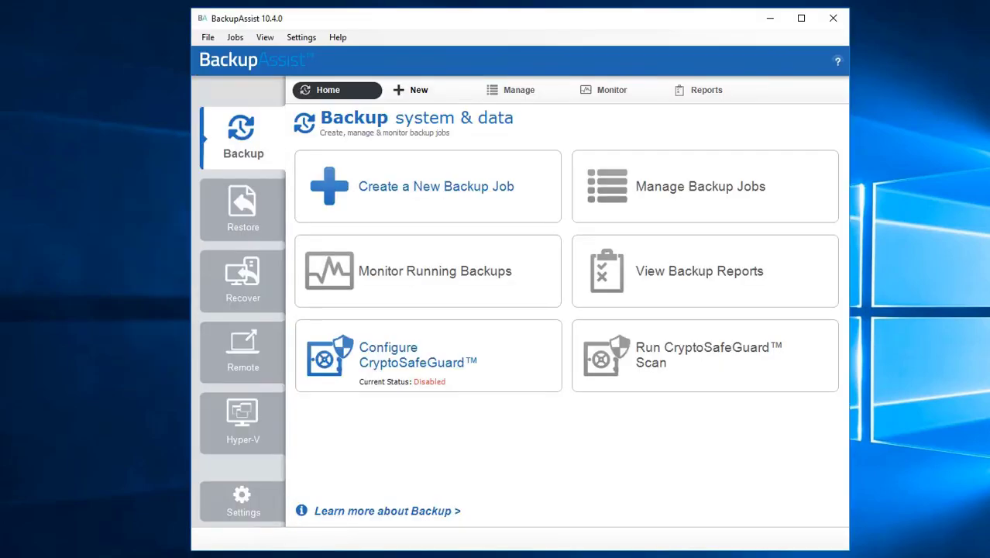
Step: Start a new backup job and choose the System Protection image backup type
left_click(433, 186)
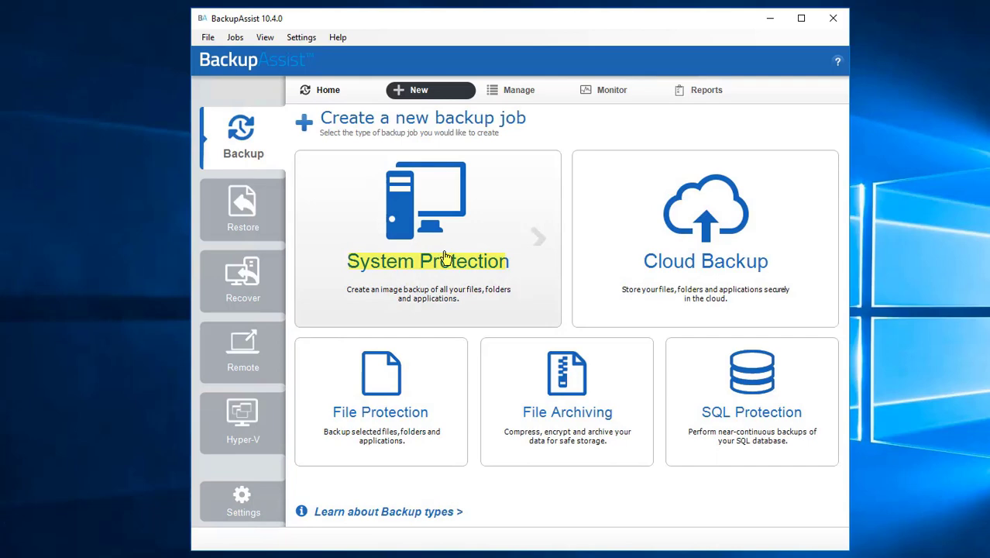
left_click(444, 256)
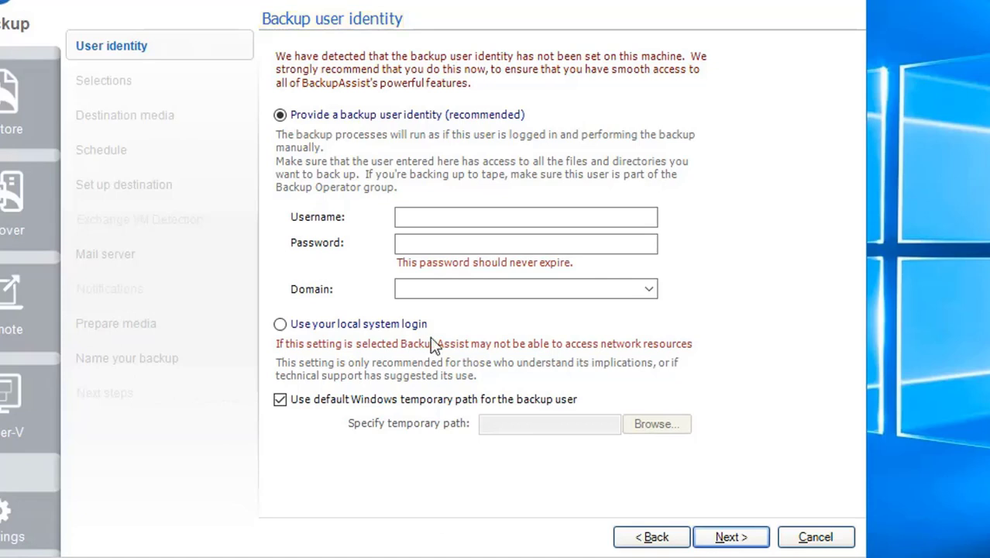
Step: Enter the backup account's username and password with domain 2016-HOST, and confirm the successful identity test
left_click(433, 216)
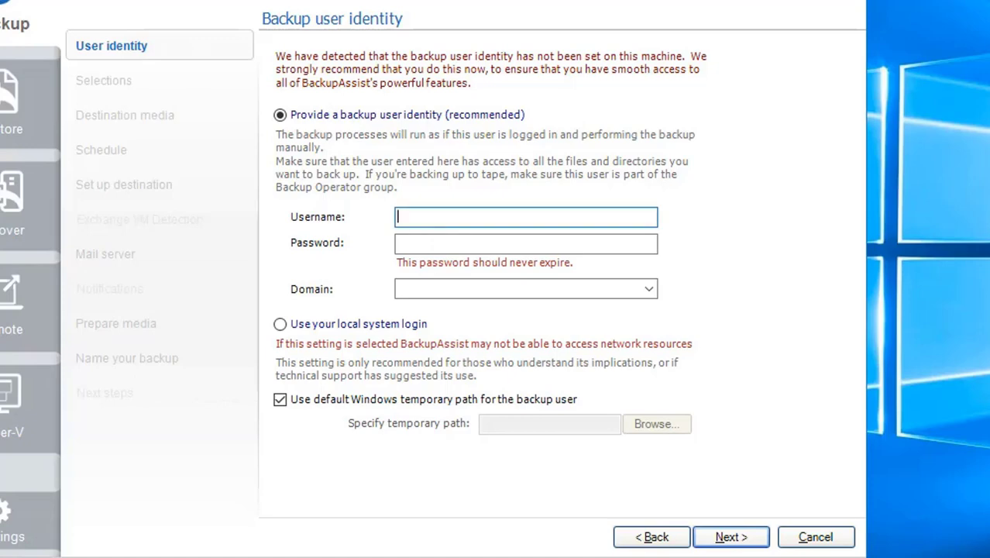
type("backupuser")
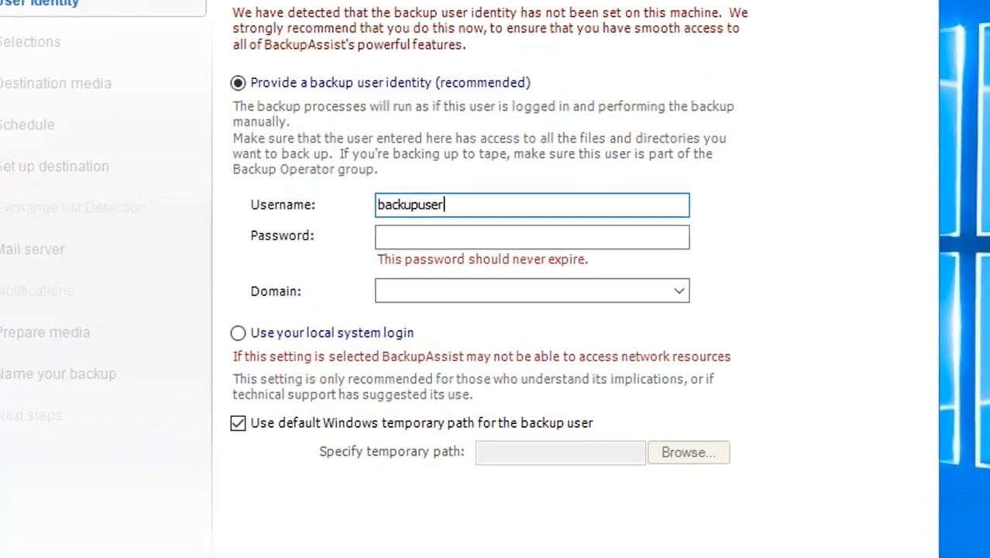
key("Tab")
type("***")
type("***")
type("***")
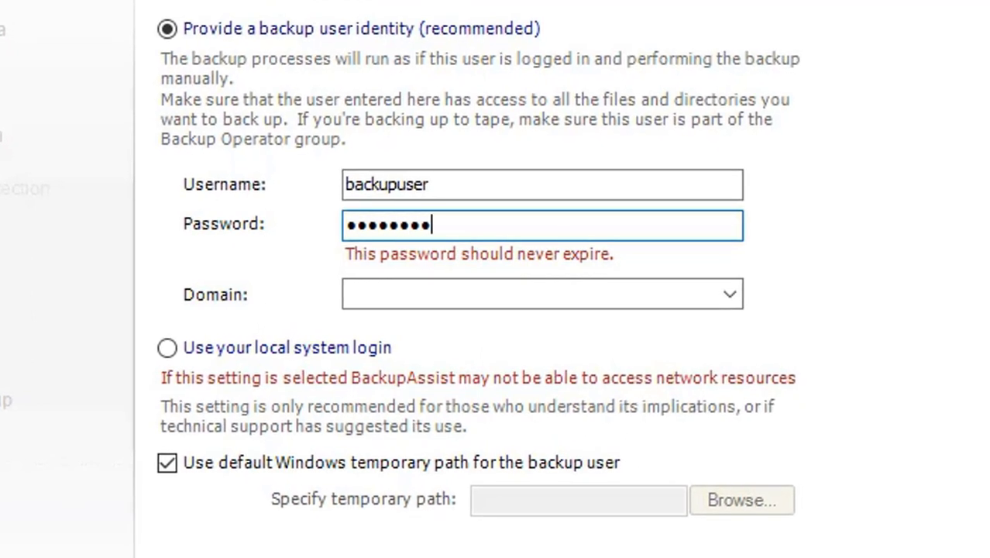
left_click(730, 294)
left_click(653, 324)
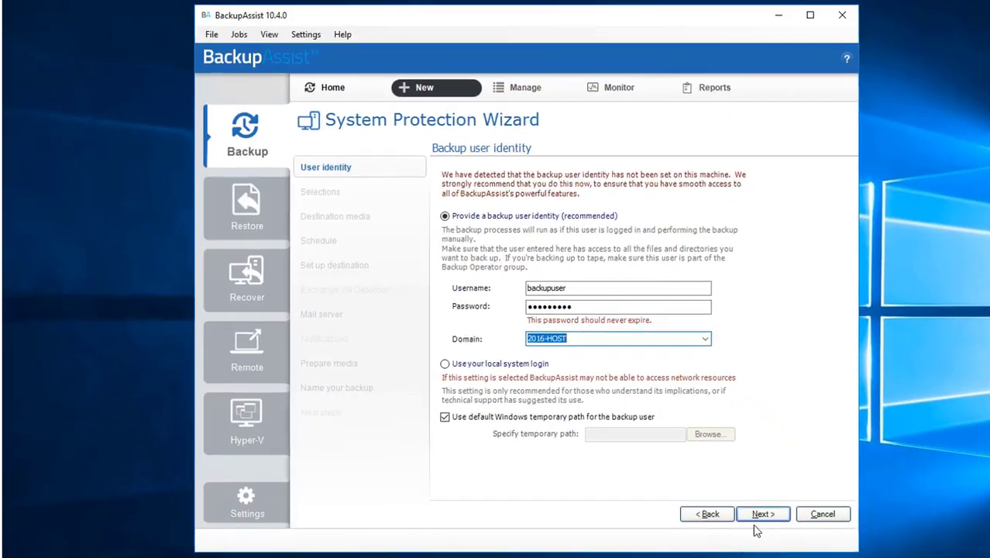
left_click(758, 519)
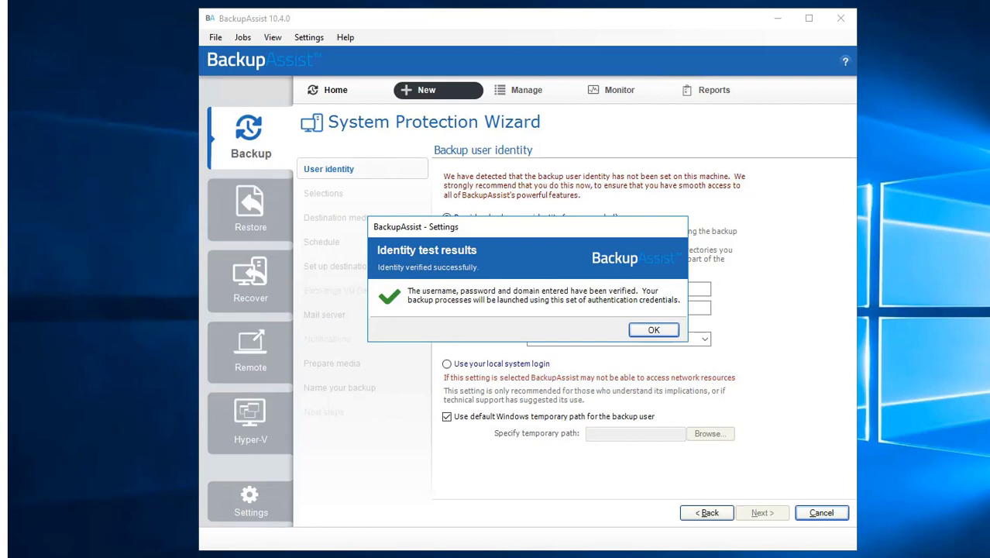
left_click(653, 330)
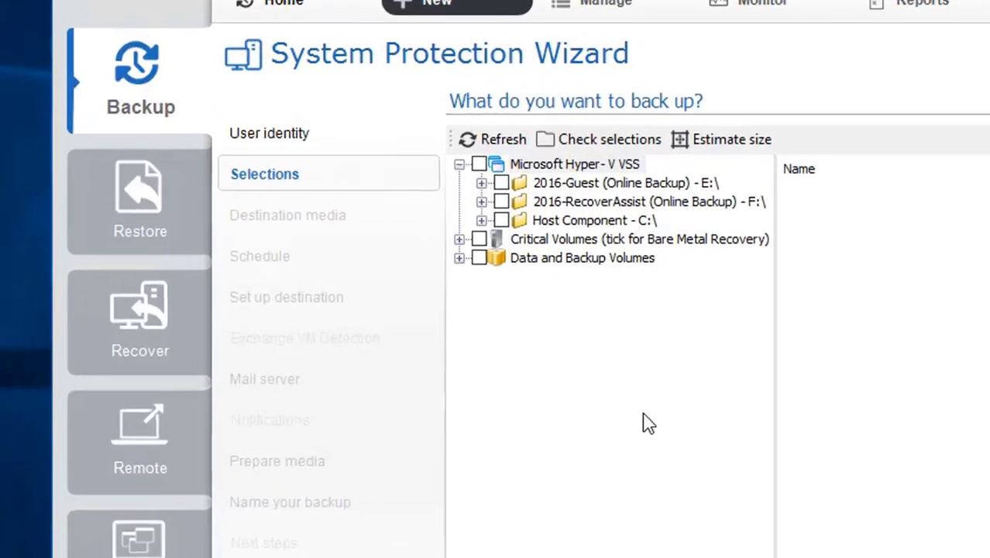
Step: Select Critical Volumes and all Microsoft Hyper-V VSS components (E:, F:, C:) for backup
left_click(479, 238)
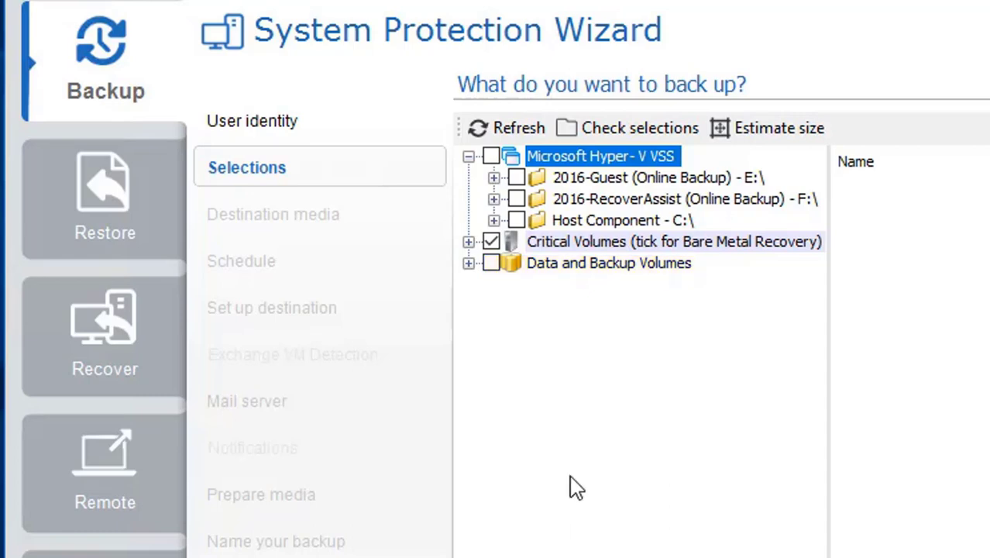
left_click(491, 156)
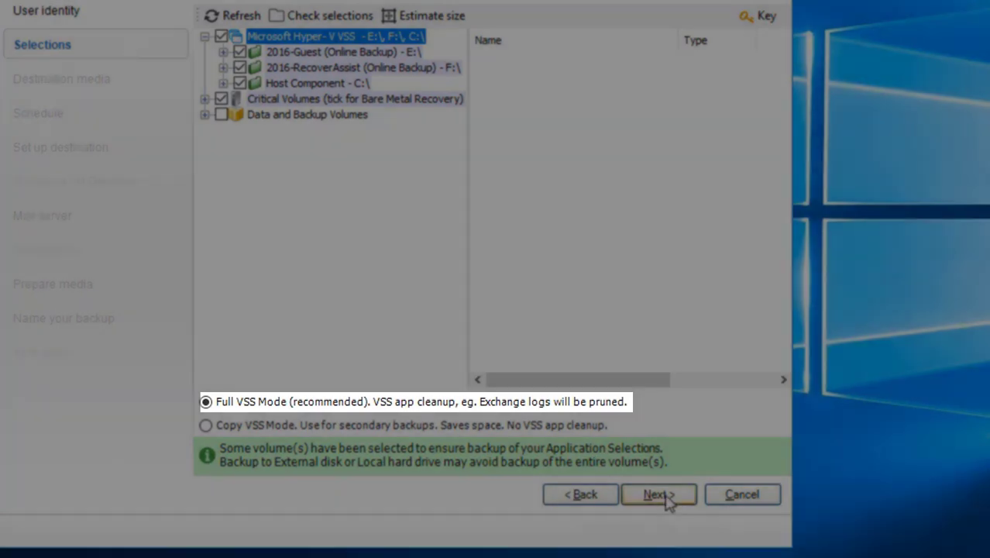
left_click(659, 494)
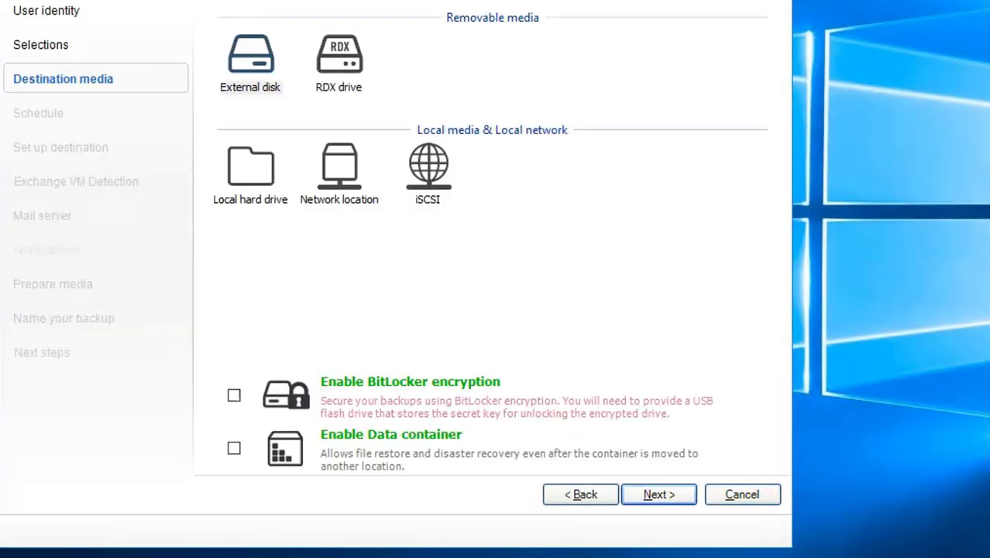
Step: Choose External disk under Removable media as the backup destination
left_click(253, 77)
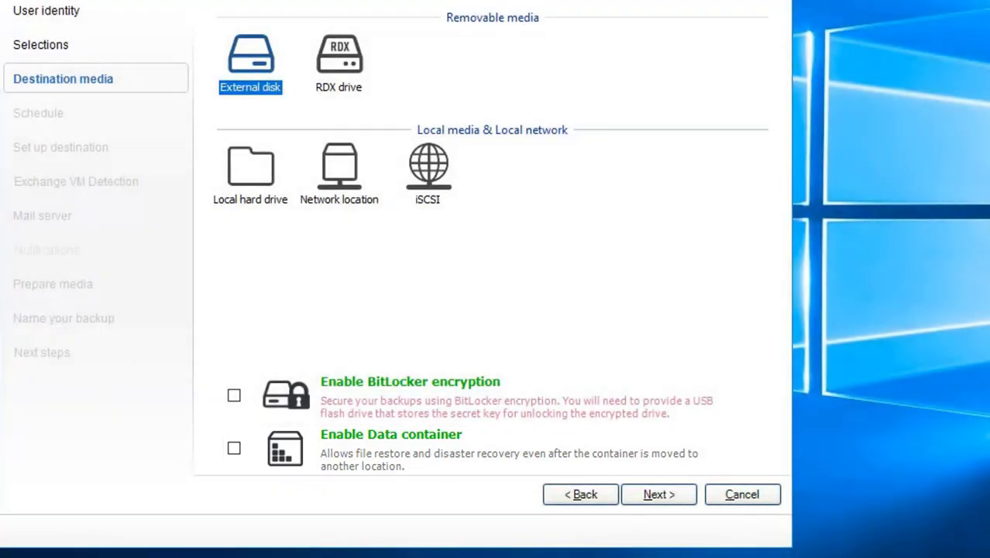
left_click(664, 499)
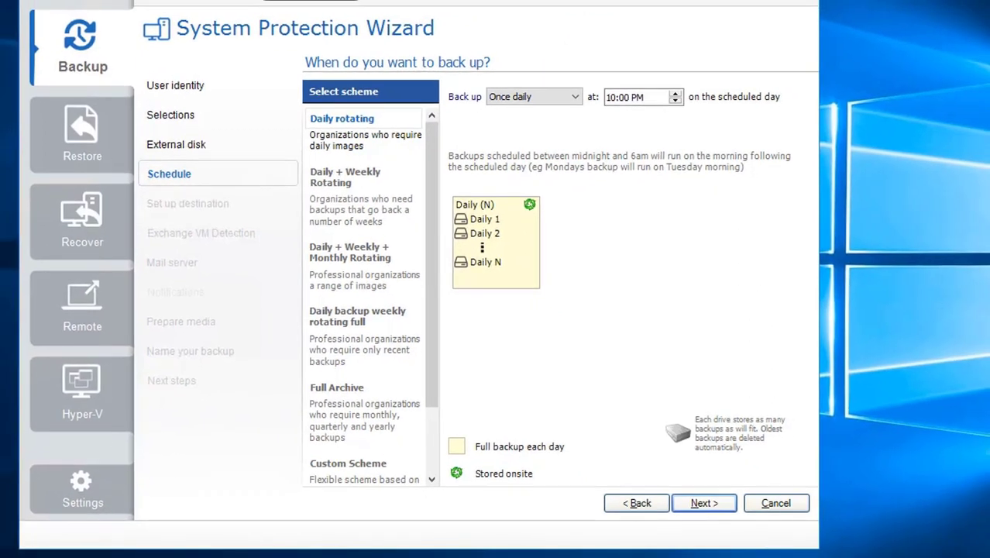
Step: Keep the Daily rotating schedule at 10:00 PM and assign drive letter I: to the external disk
left_click(706, 504)
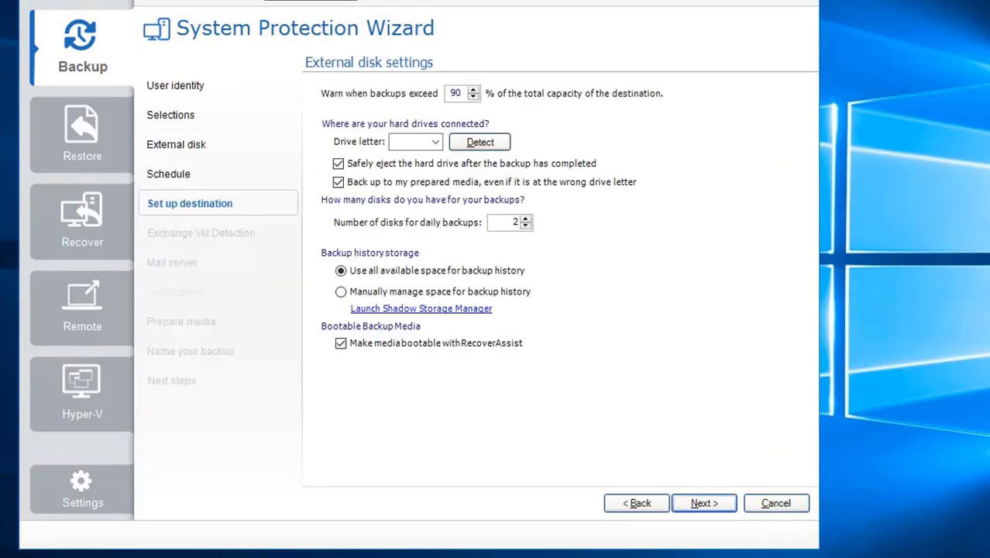
left_click(435, 142)
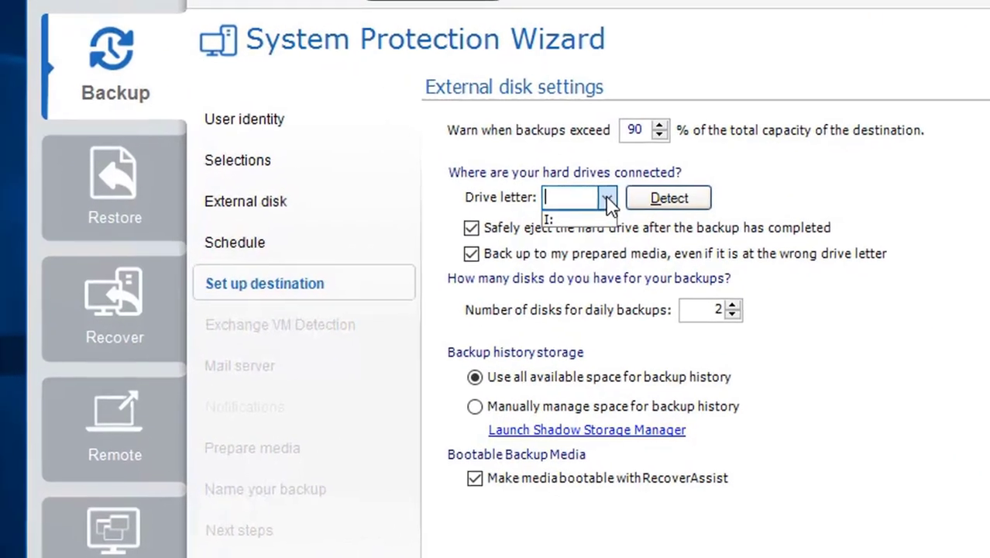
left_click(577, 219)
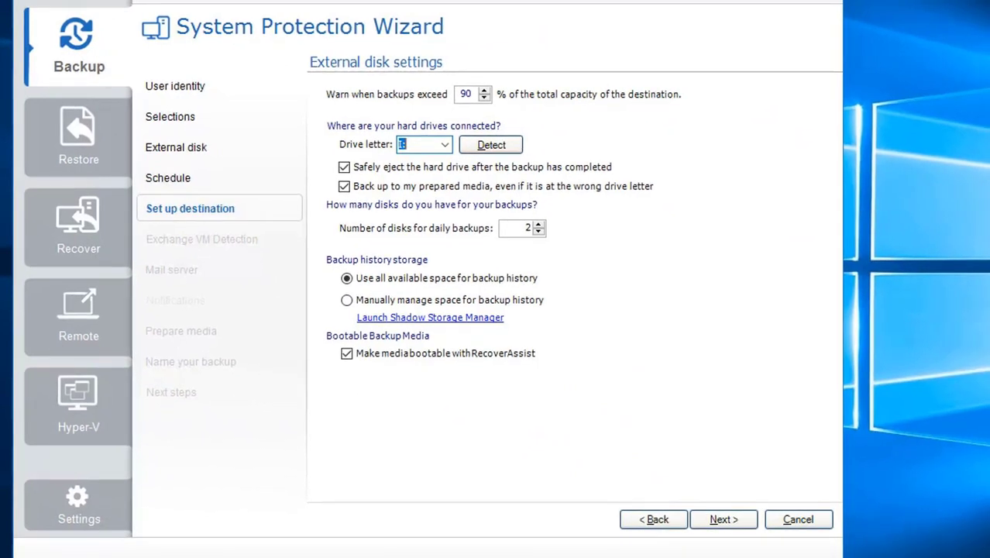
left_click(735, 526)
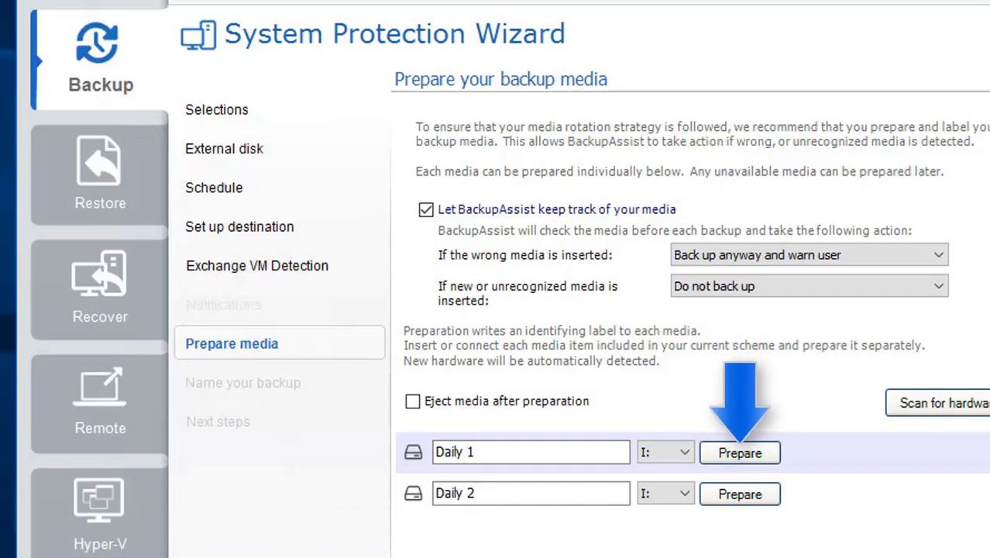
Step: Prepare and label the Daily 1 disk on drive I: until it shows Completed
left_click(765, 456)
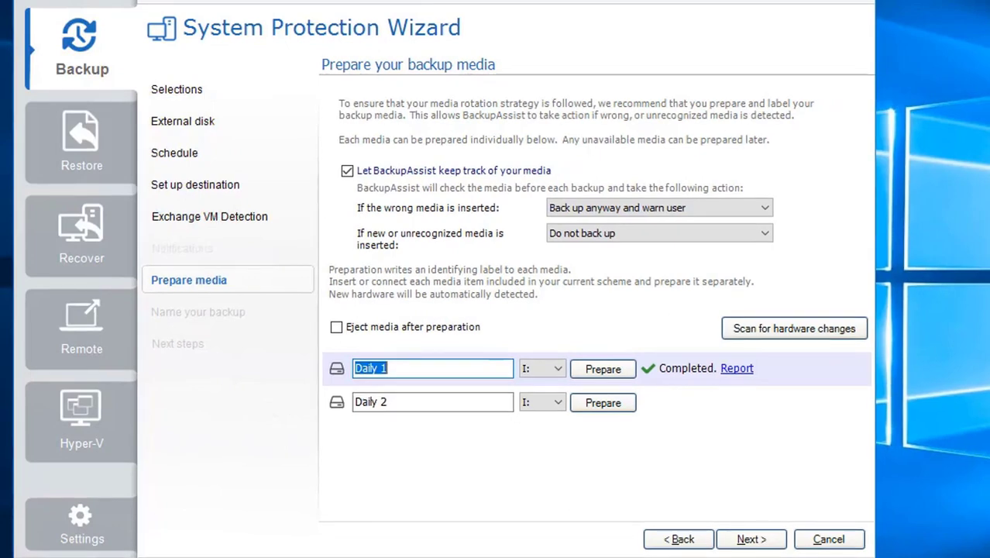
left_click(750, 539)
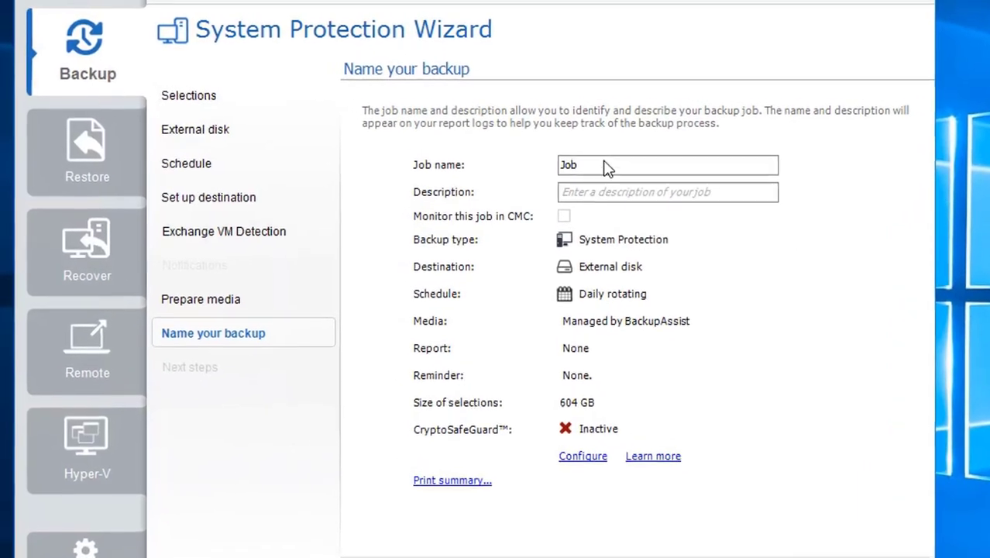
Step: Name the job 'System Backup to External Hard Drive' and enable CryptoSafeGuard protection
double_click(628, 174)
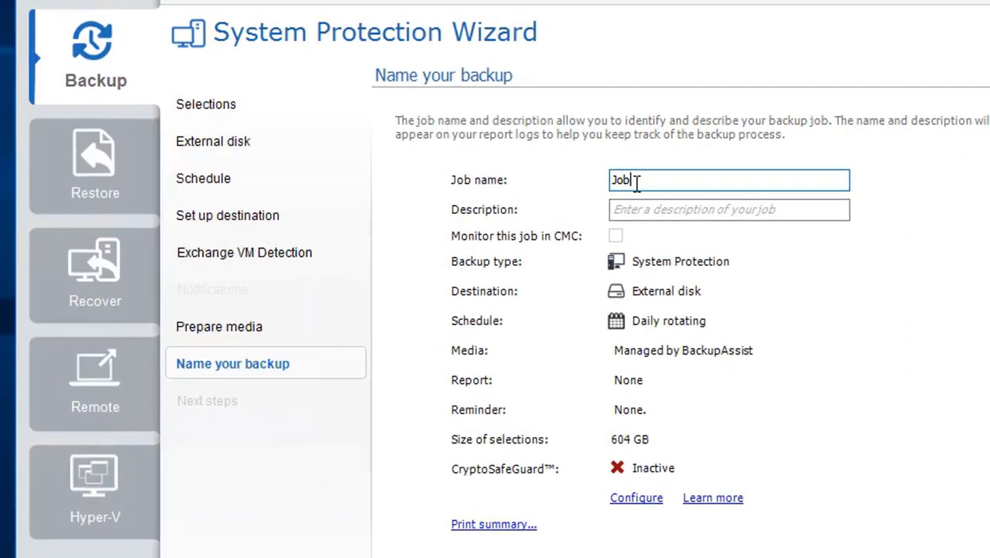
type("System Backup to External Hard Drive")
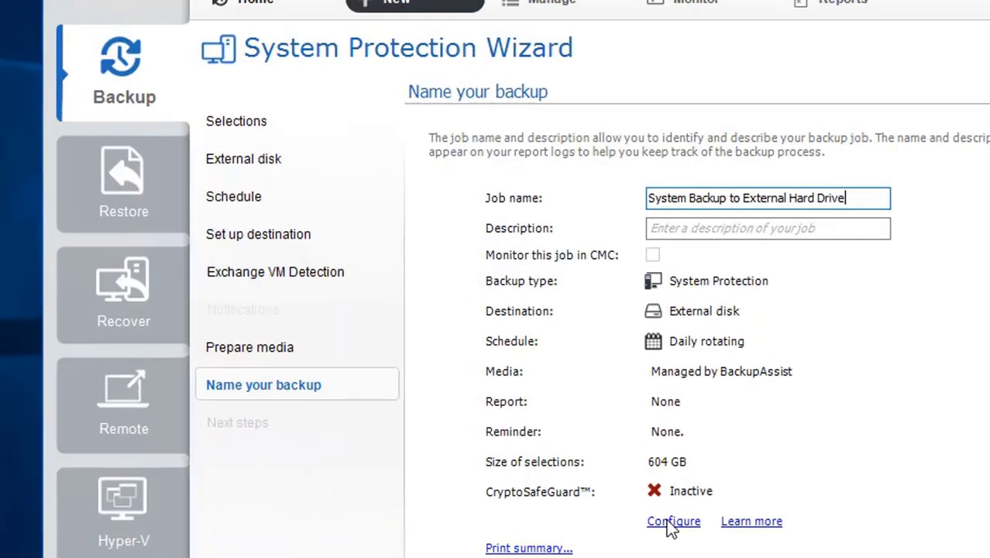
left_click(636, 497)
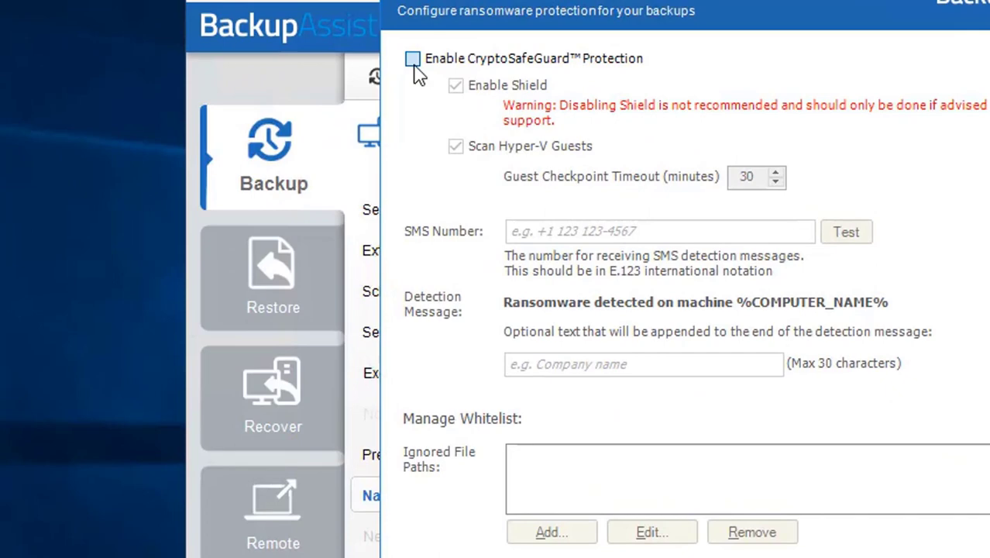
left_click(412, 62)
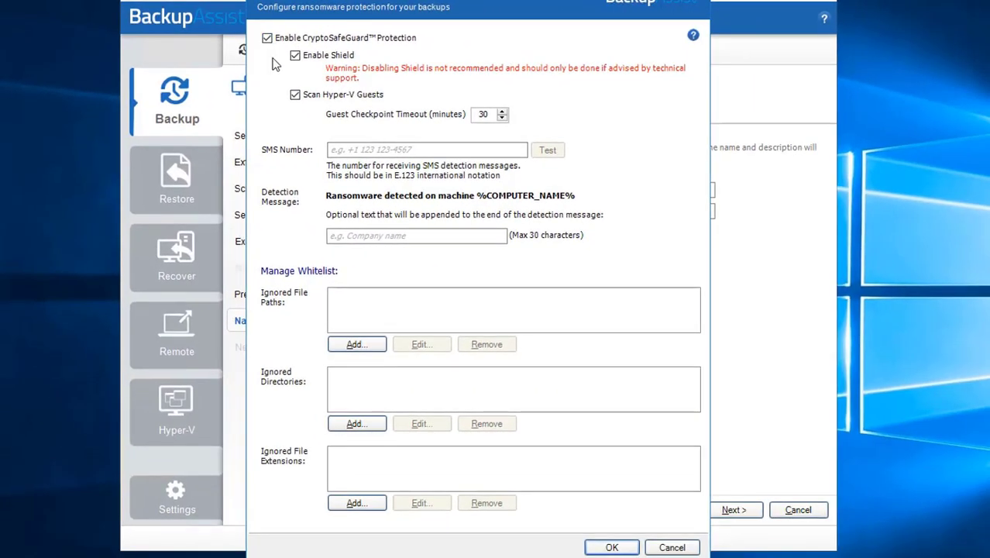
left_click(595, 548)
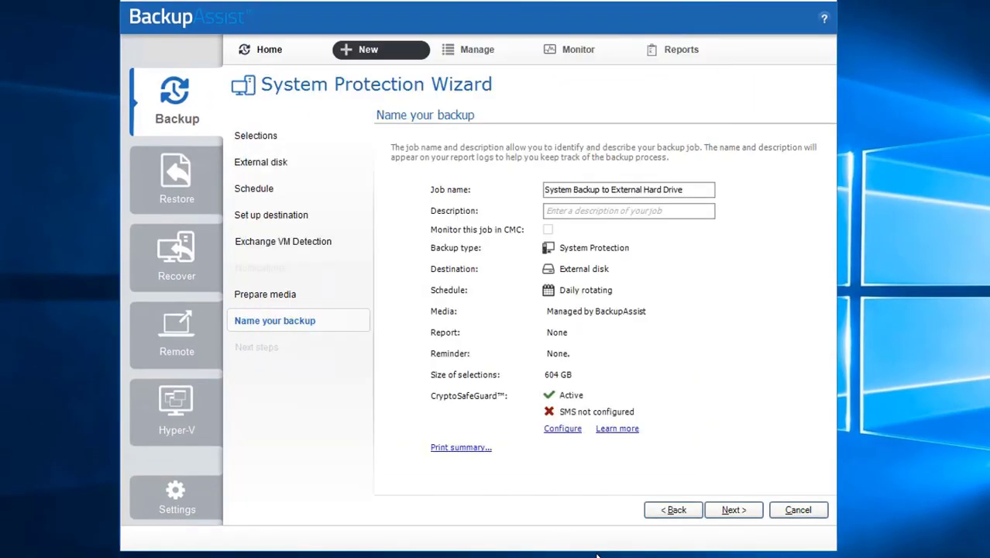
Step: Finish the wizard so the new job appears in Manage backup jobs, due Today 10:00 PM
left_click(711, 516)
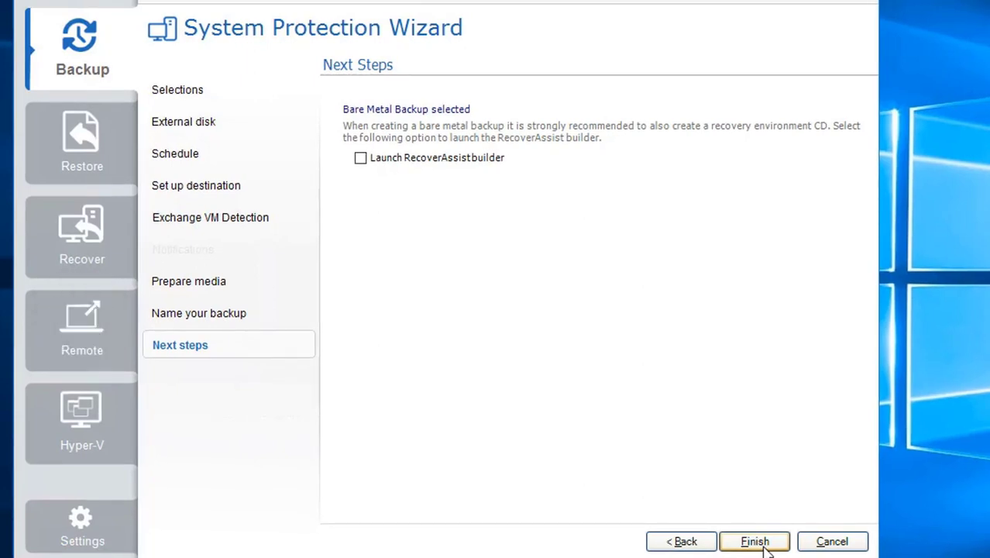
left_click(755, 541)
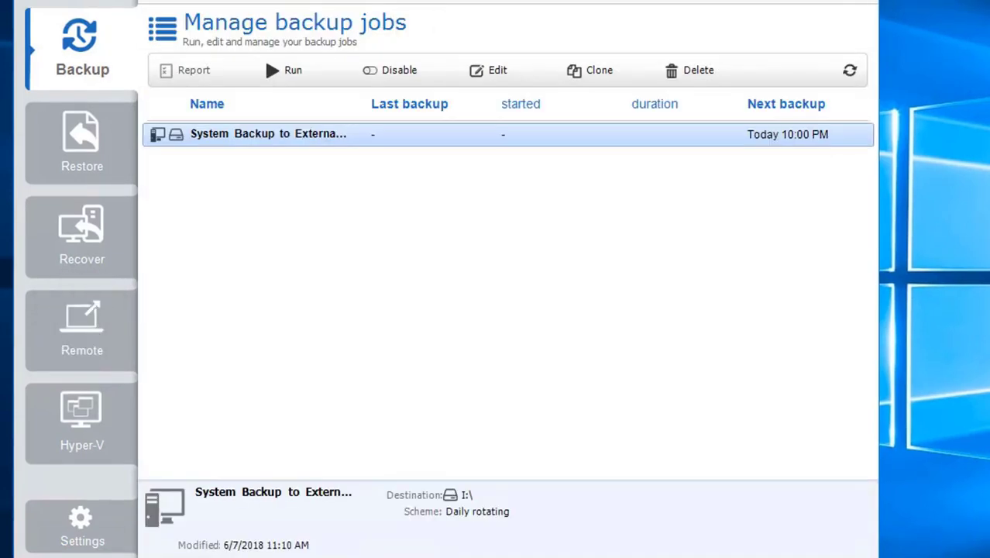